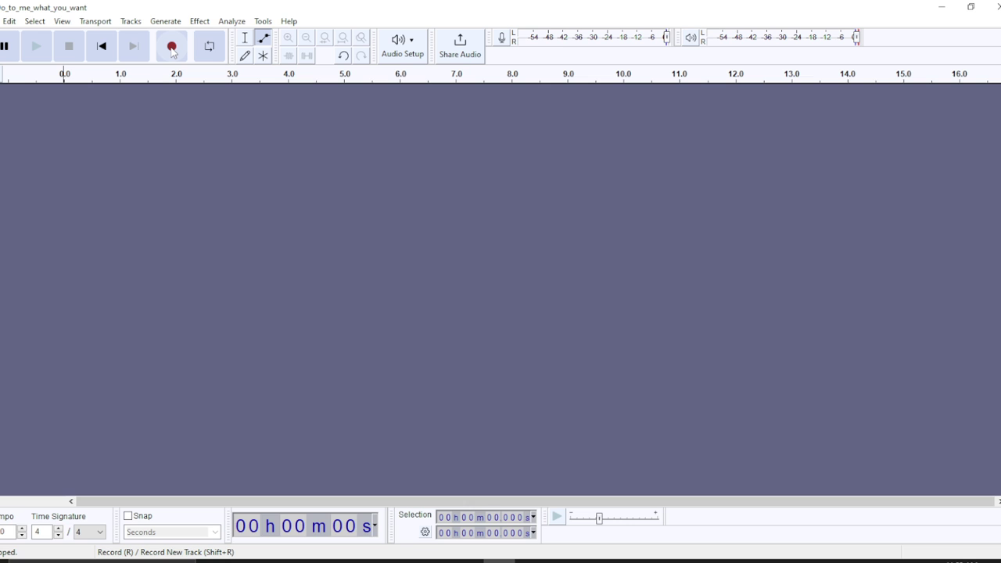
Step: Record about 10.7 seconds of voice into a new stereo track, Audio 1
click(173, 50)
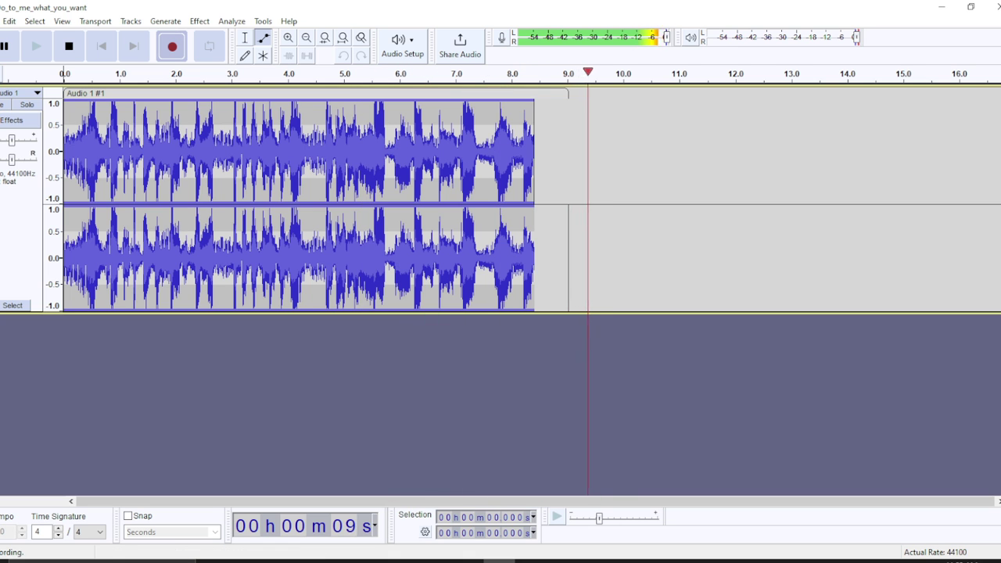
click(70, 46)
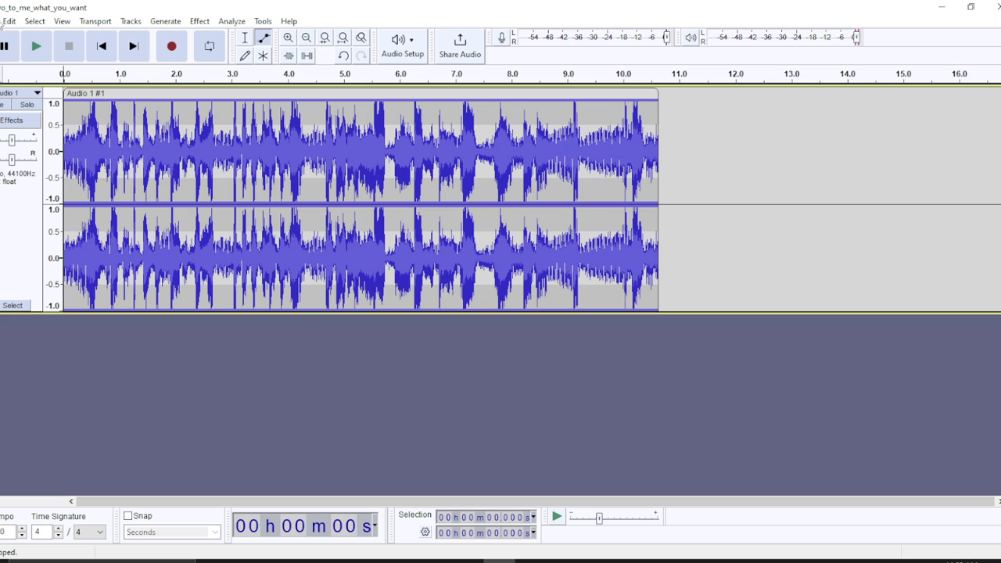
Step: Open the Plugin Manager from the Effect menu
click(201, 23)
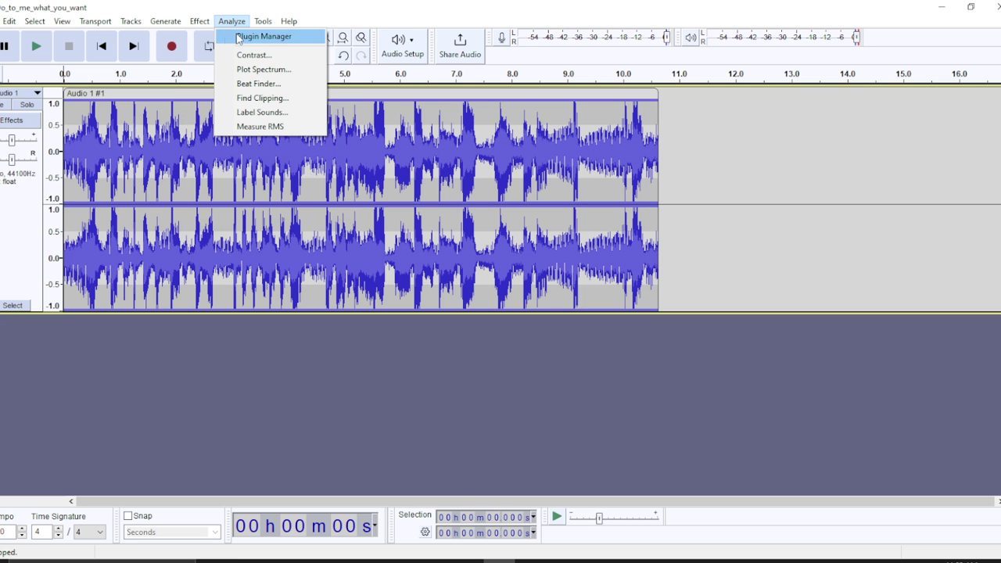
click(203, 38)
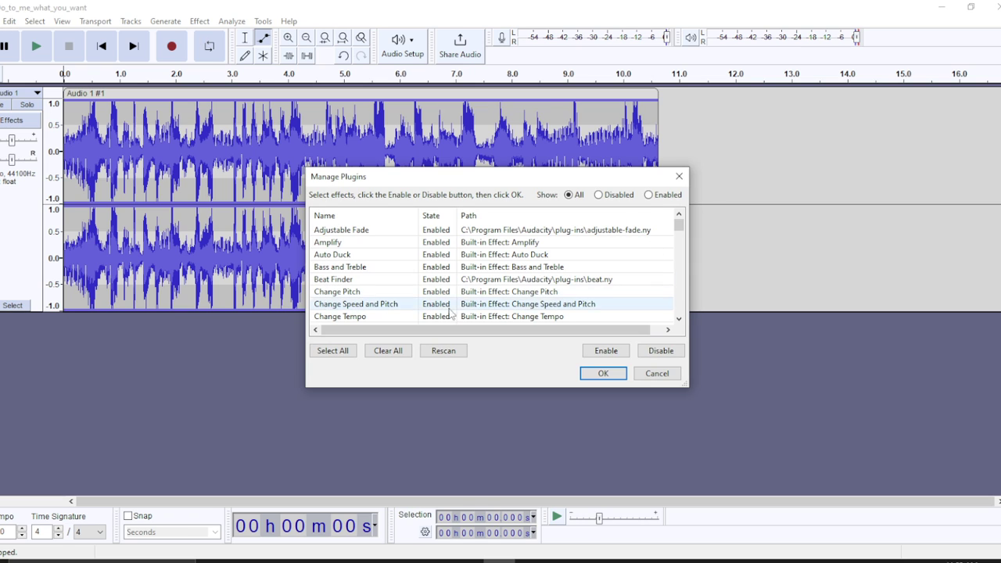
click(678, 318)
click(678, 319)
click(678, 318)
click(678, 318)
click(679, 319)
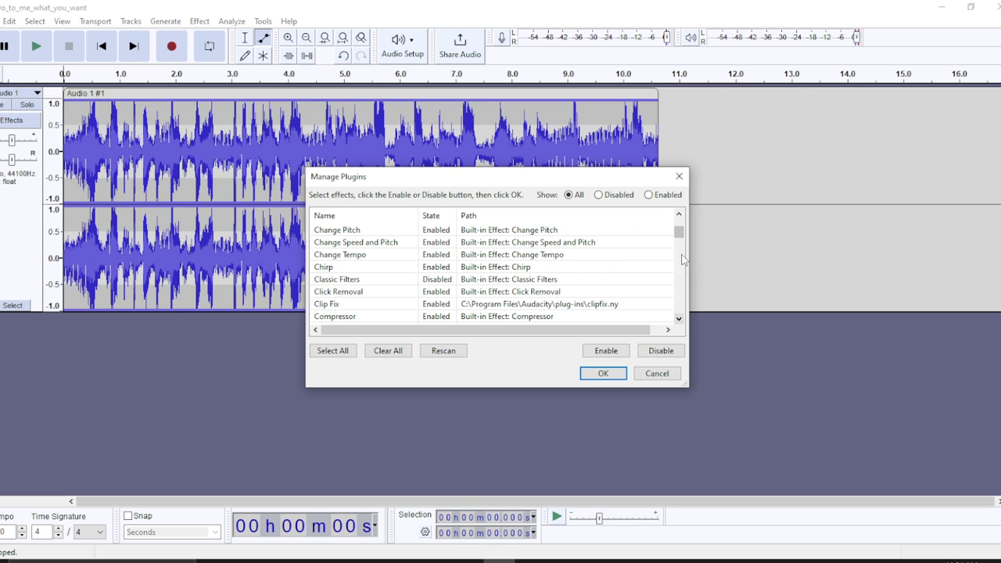
click(680, 215)
click(680, 216)
click(680, 216)
click(680, 216)
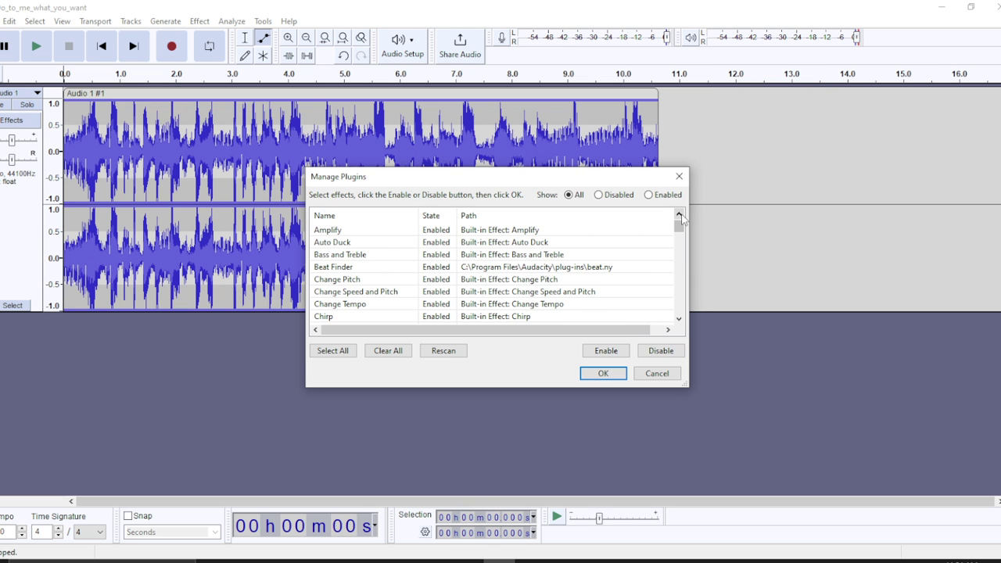
Step: Disable the Auto Duck plugin, then enable it again
click(475, 246)
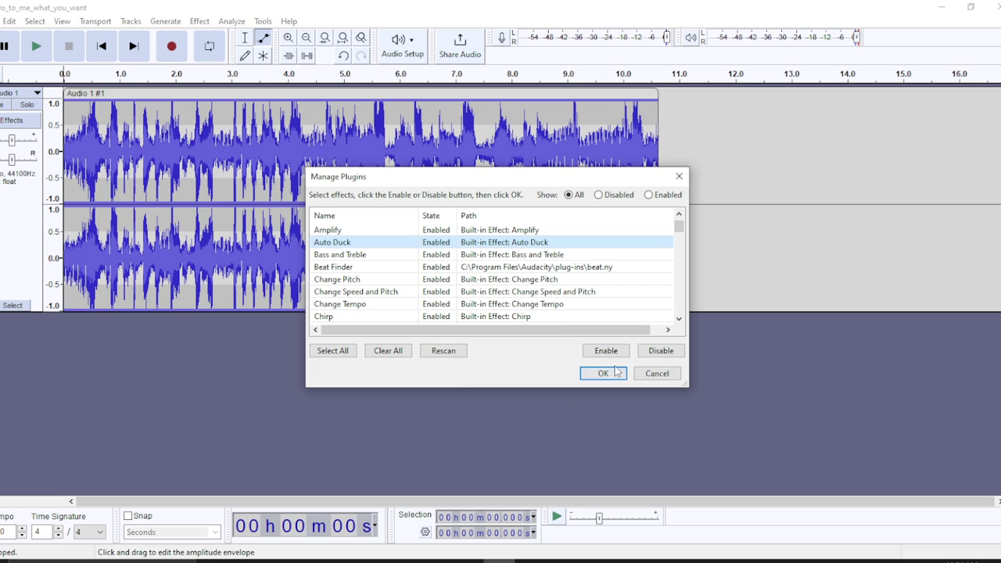
click(661, 354)
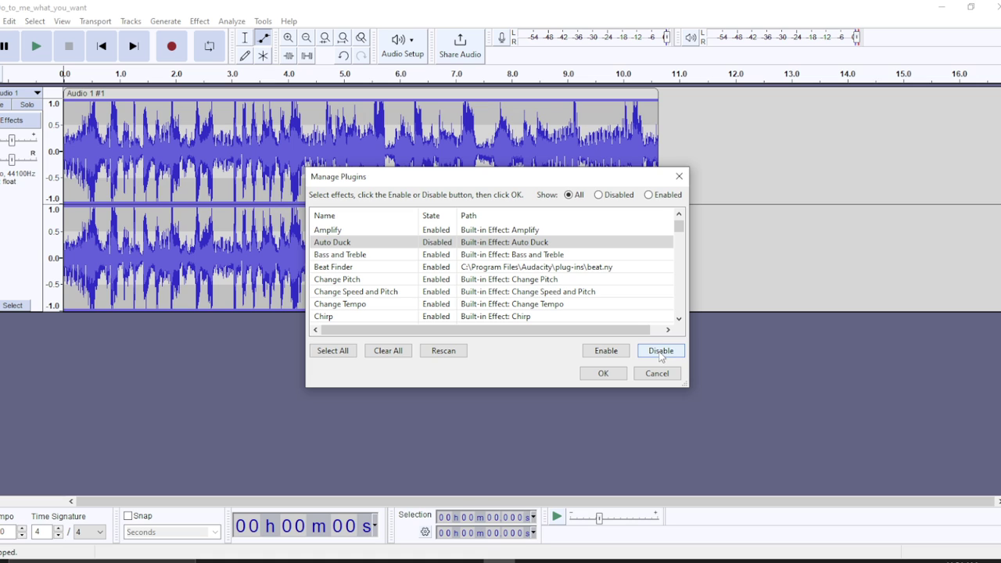
click(611, 353)
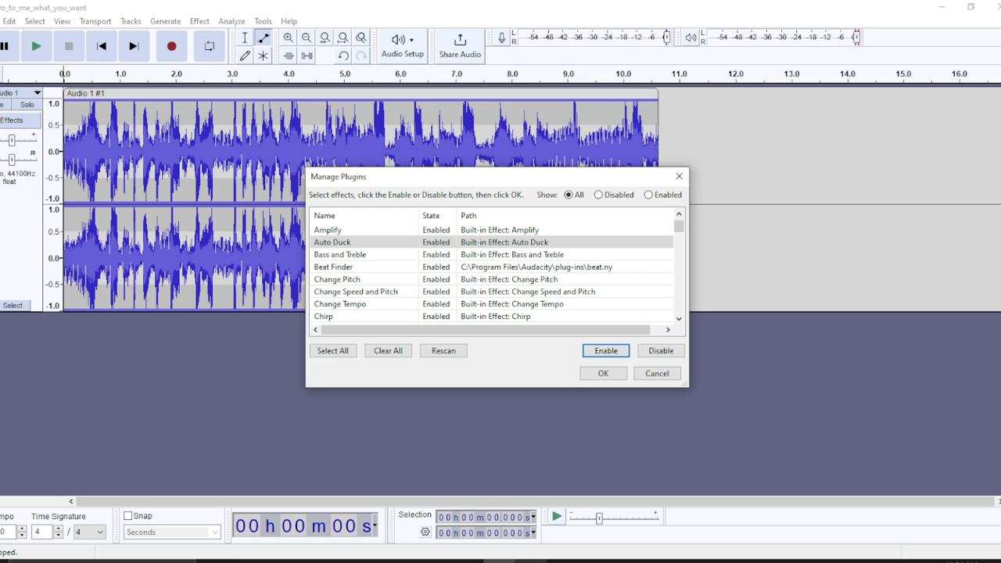
Step: Switch to the plugins.audacityteam.org page in Chrome and scroll through its categories and installation notes
mouse_move(532, 560)
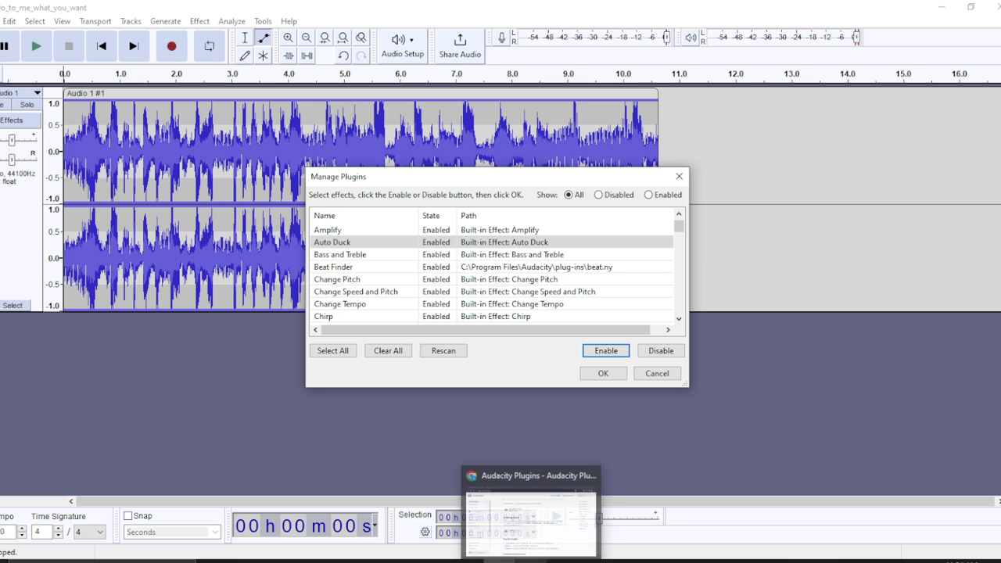
click(534, 529)
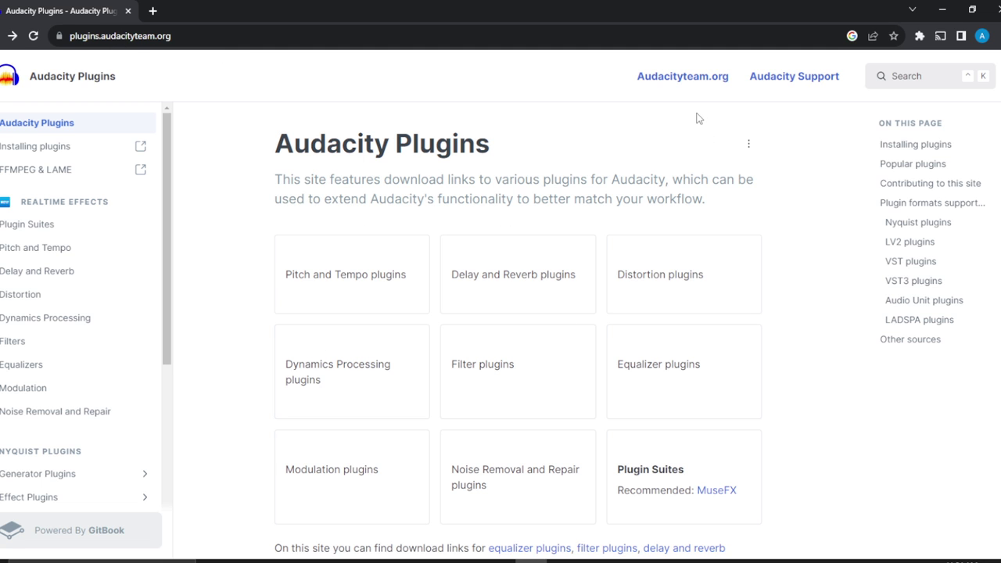
scroll(698, 118, down, 1)
scroll(698, 118, down, 5)
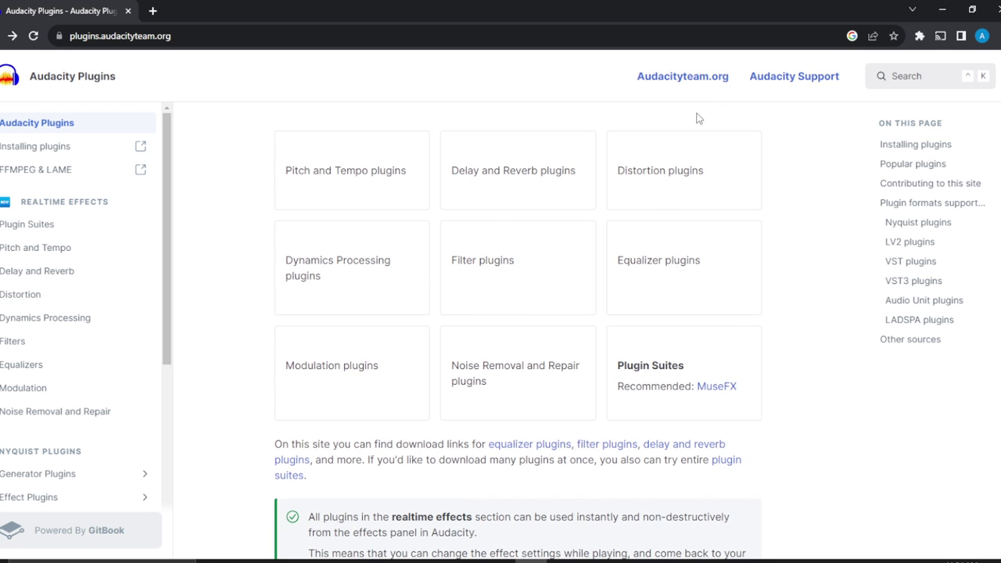
scroll(698, 118, up, 5)
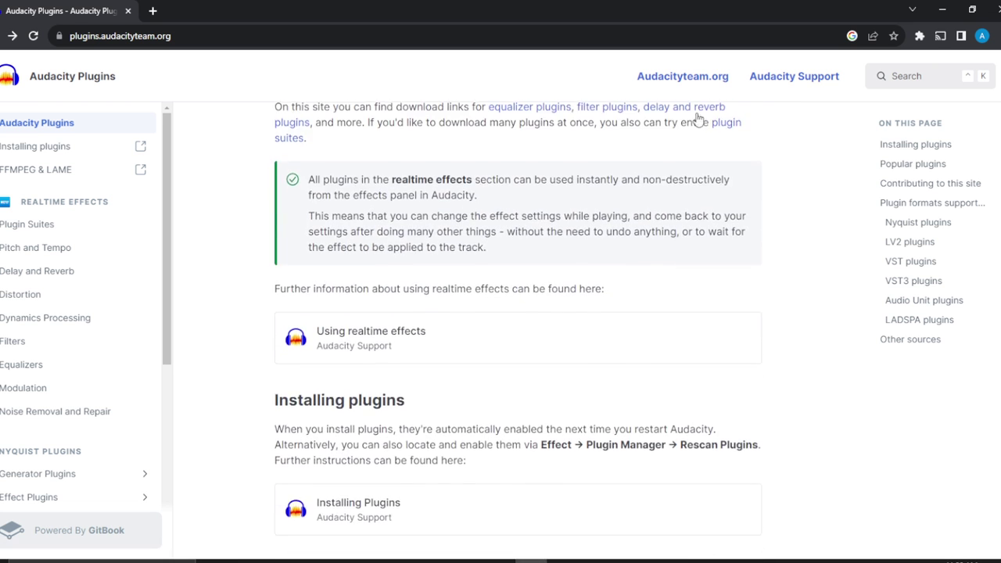
scroll(699, 118, down, 8)
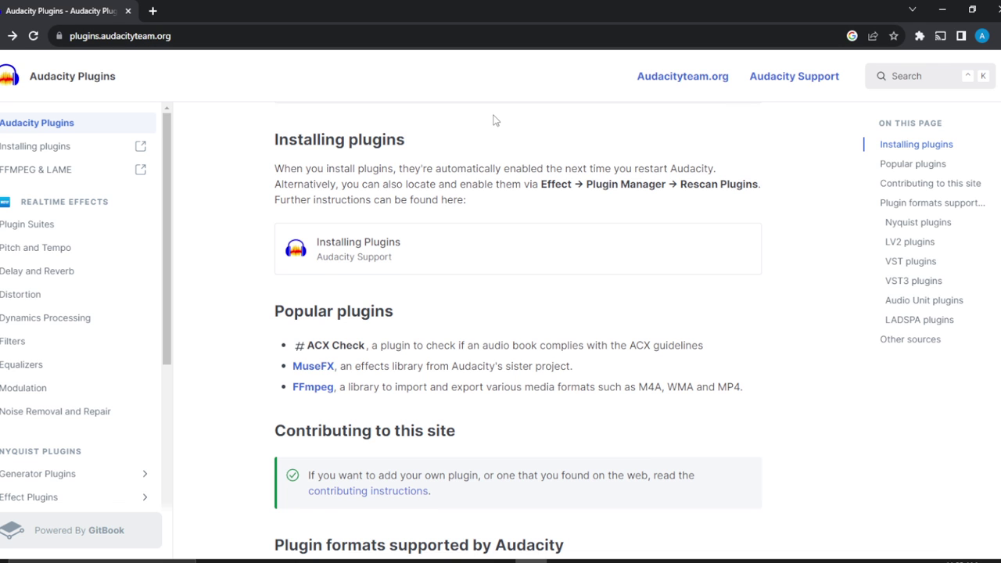
scroll(492, 119, up, 3)
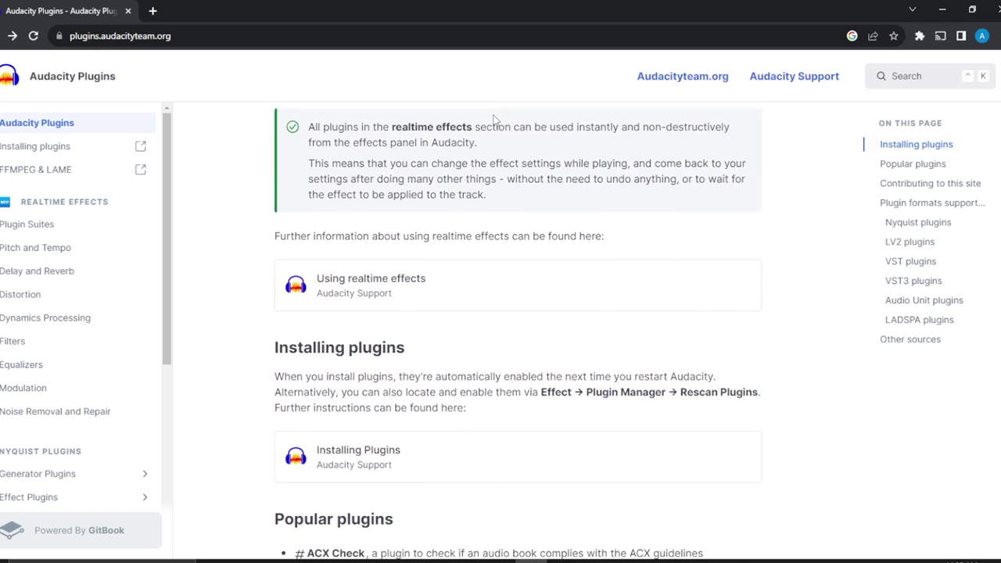
scroll(493, 120, up, 6)
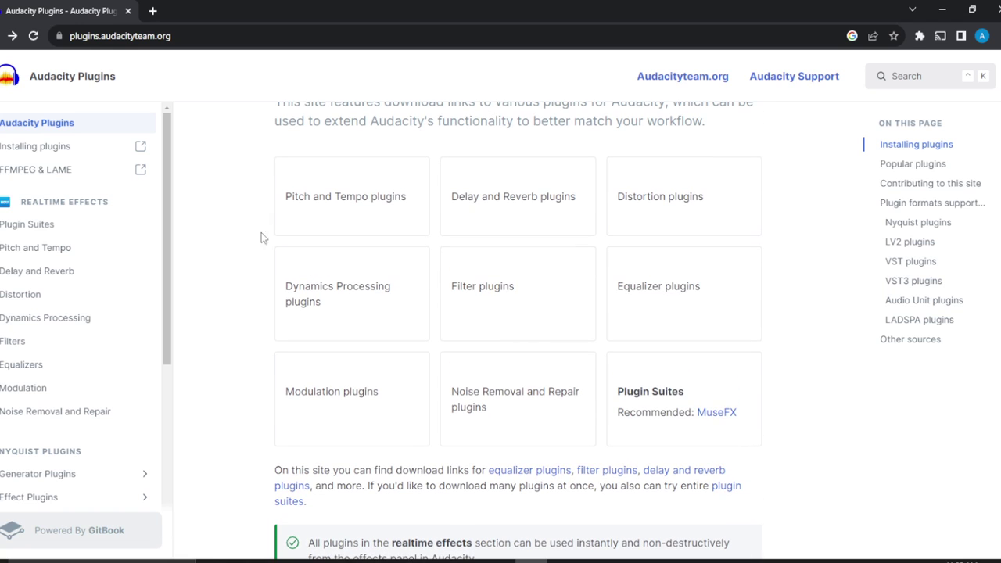
Step: Open the Pitch and Tempo page, expand MuseFX PitchFix details and enlarge its screenshot
click(371, 201)
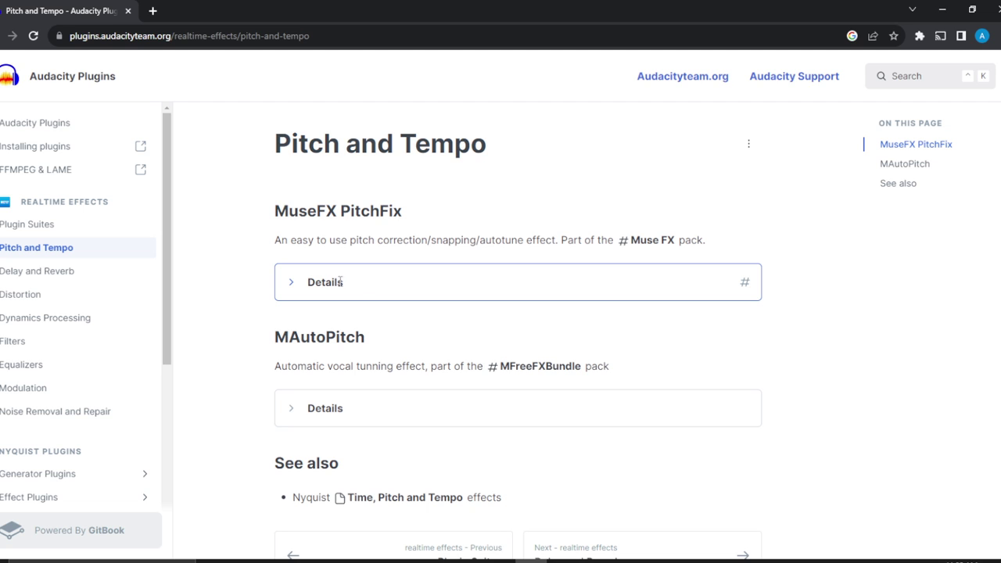
click(293, 286)
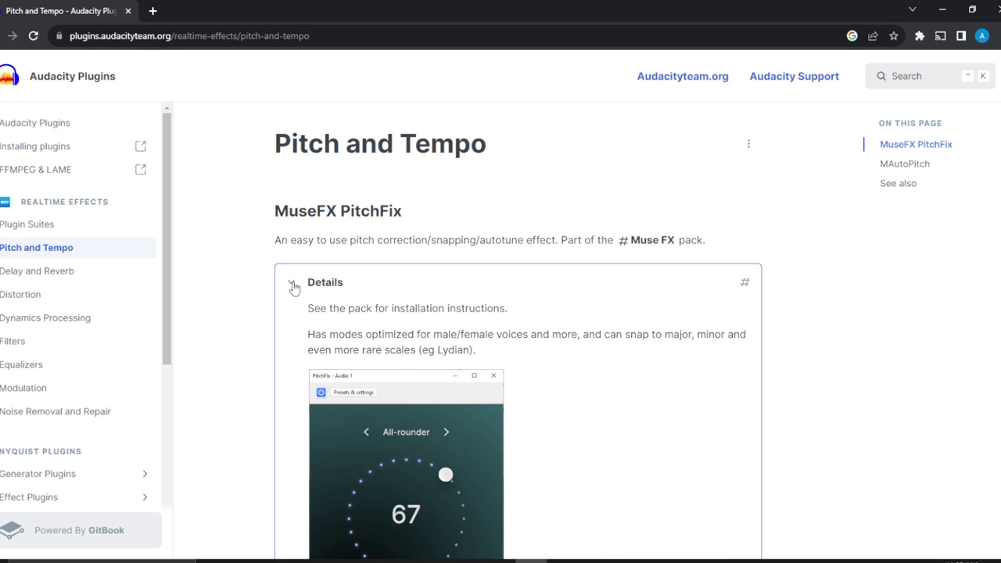
scroll(938, 340, down, 1)
scroll(938, 340, down, 3)
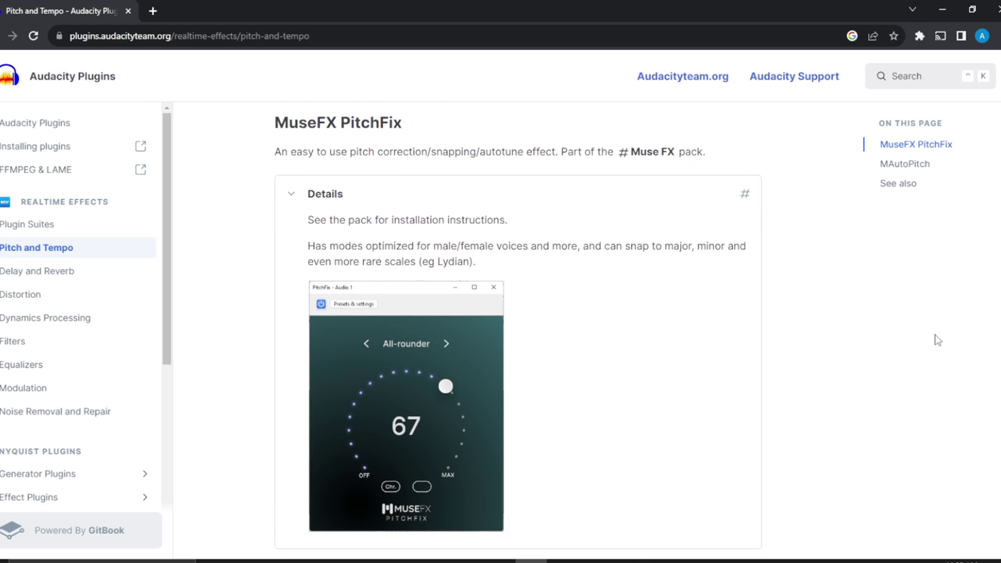
scroll(938, 340, up, 2)
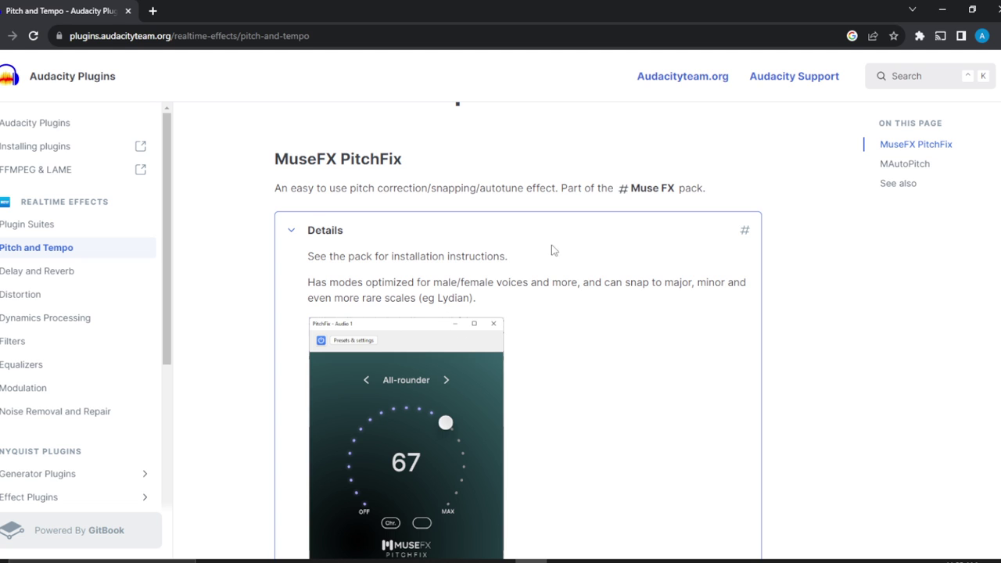
scroll(622, 367, down, 2)
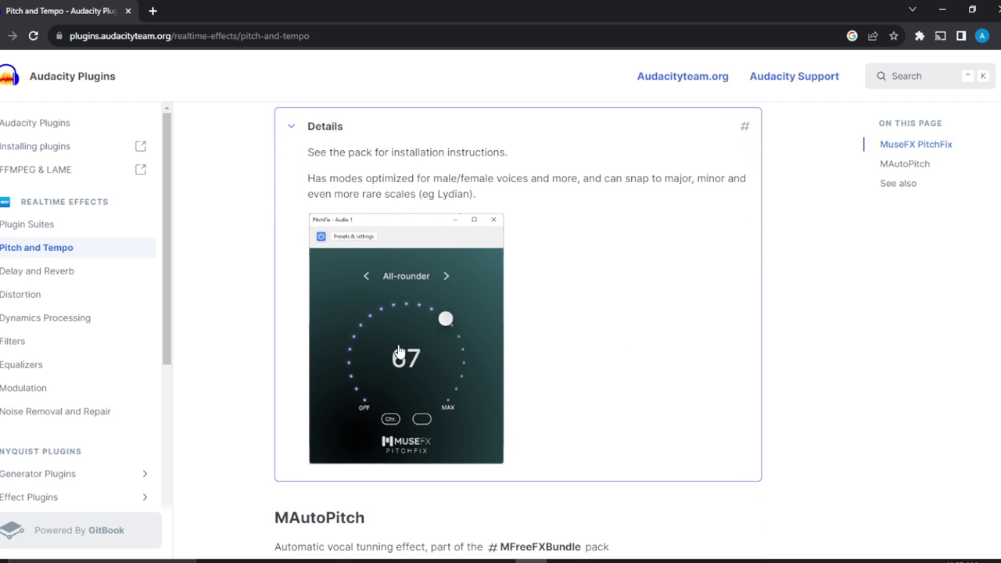
click(398, 345)
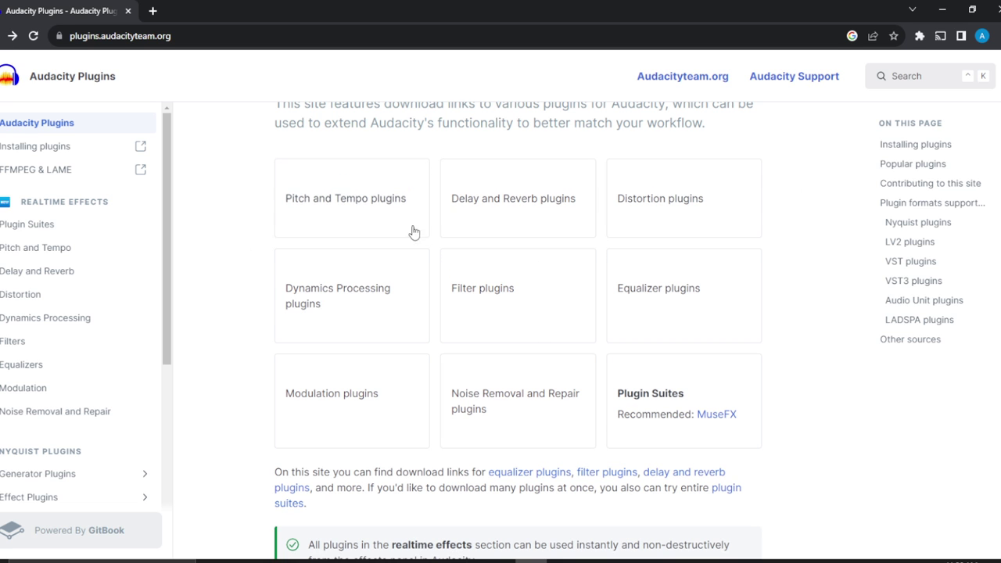
Step: Open the Pitch and Tempo page and expand the MuseFX PitchFix details
click(372, 206)
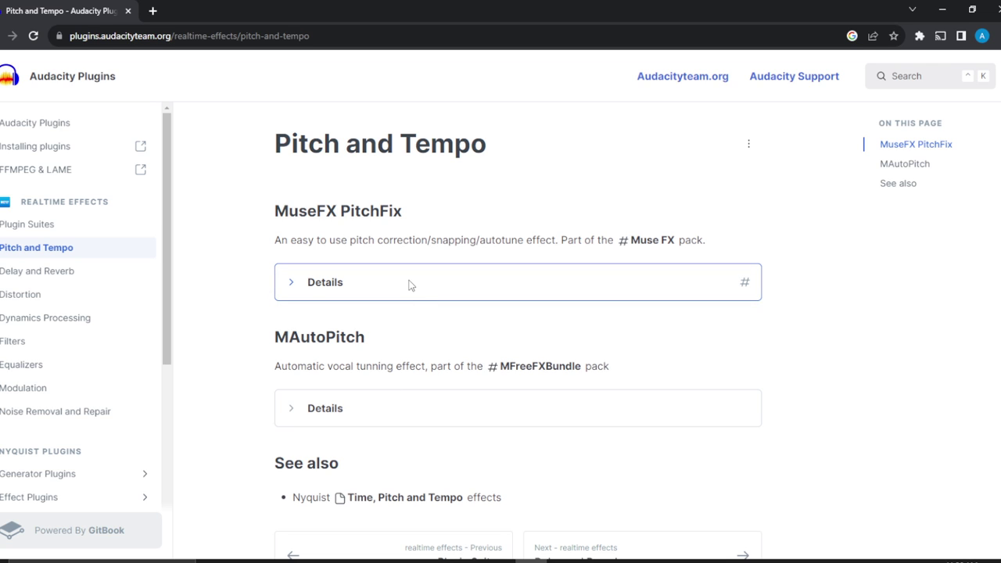
click(292, 290)
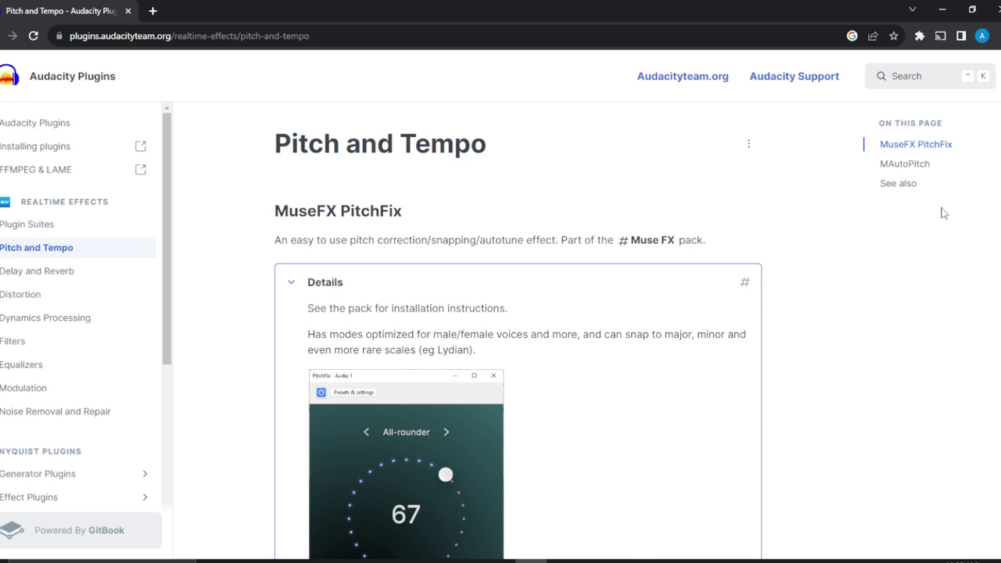
scroll(850, 328, down, 2)
scroll(849, 327, down, 3)
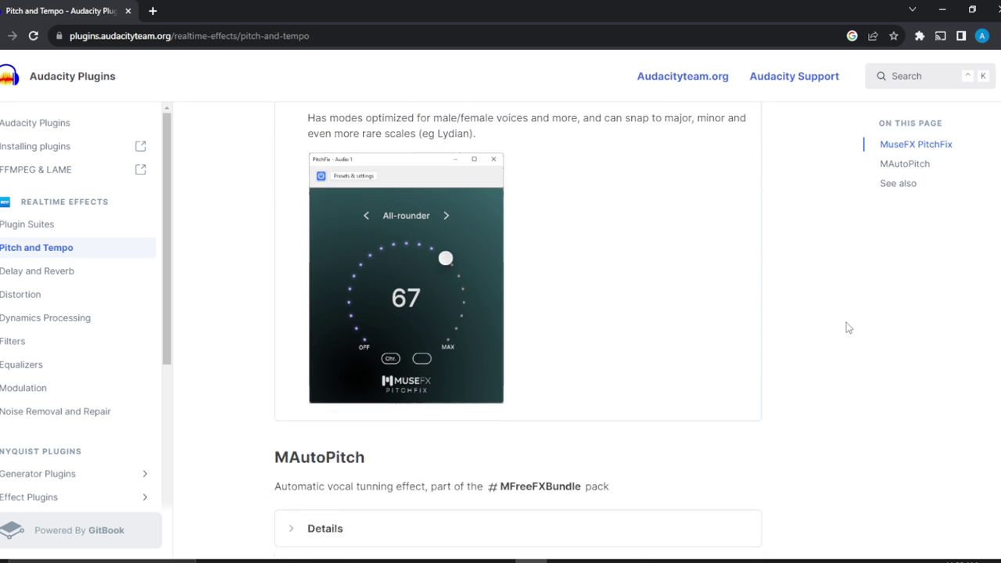
scroll(849, 328, up, 3)
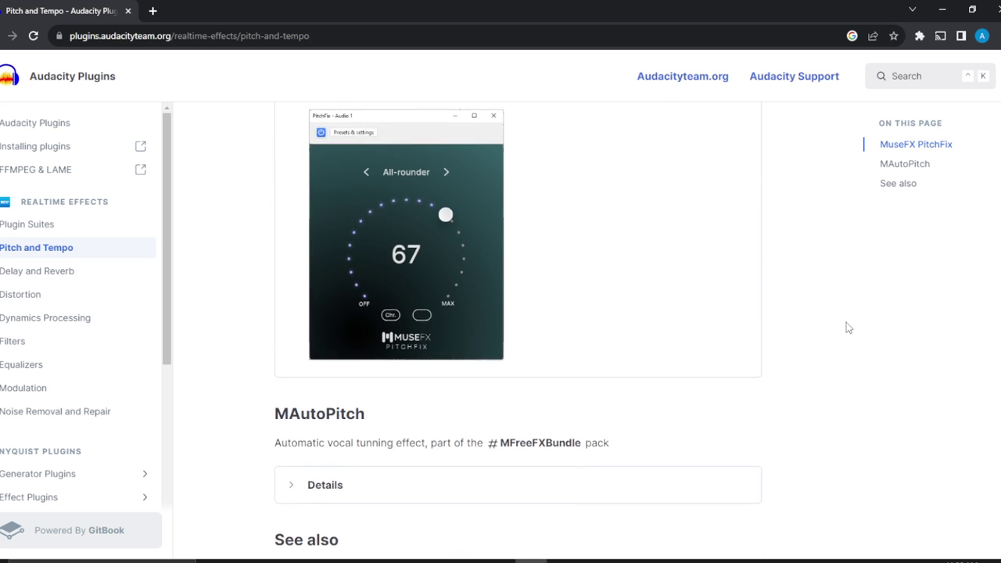
scroll(849, 328, down, 4)
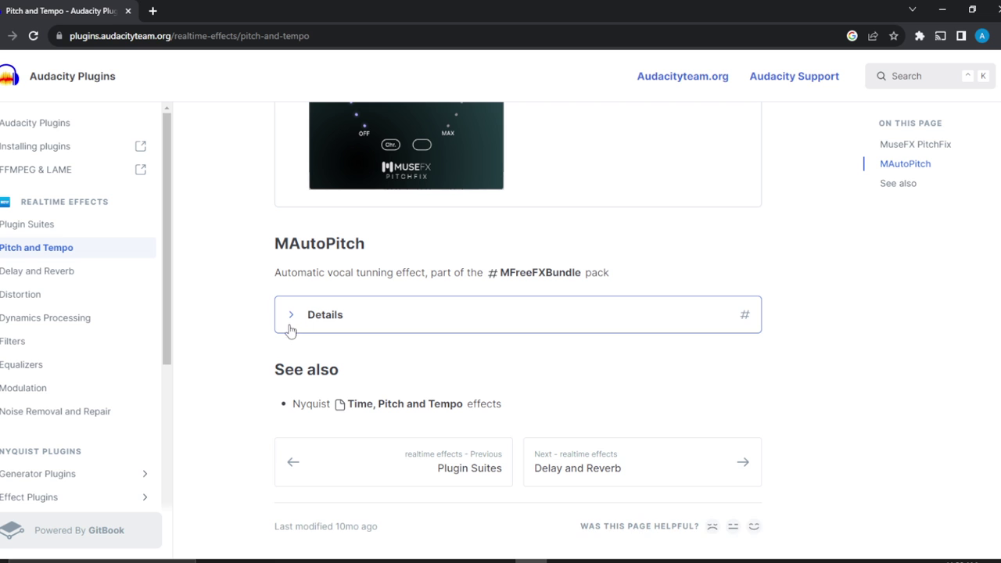
Step: Expand the MAutoPitch details and follow its MFreeFXBundle pack link
click(289, 324)
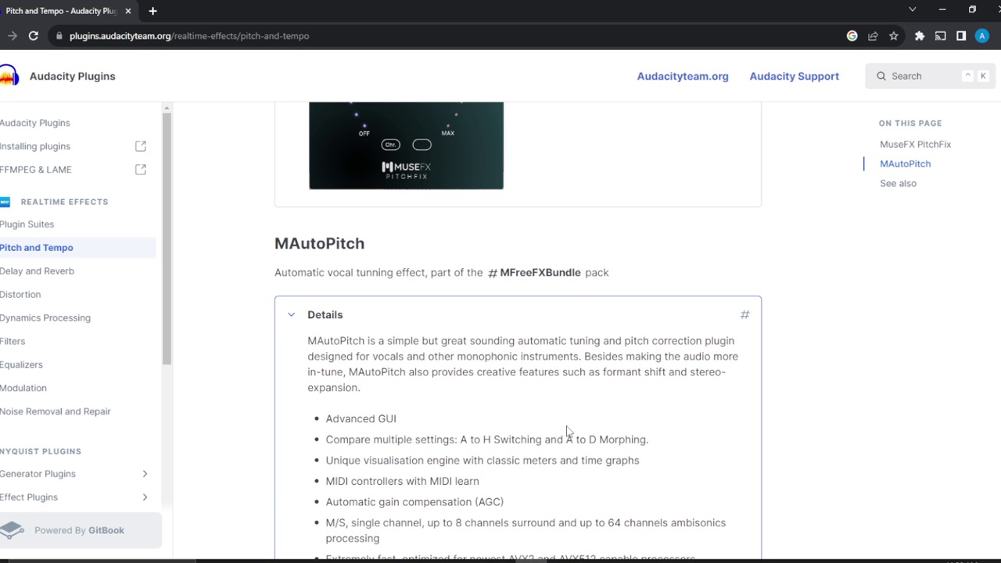
scroll(568, 431, down, 3)
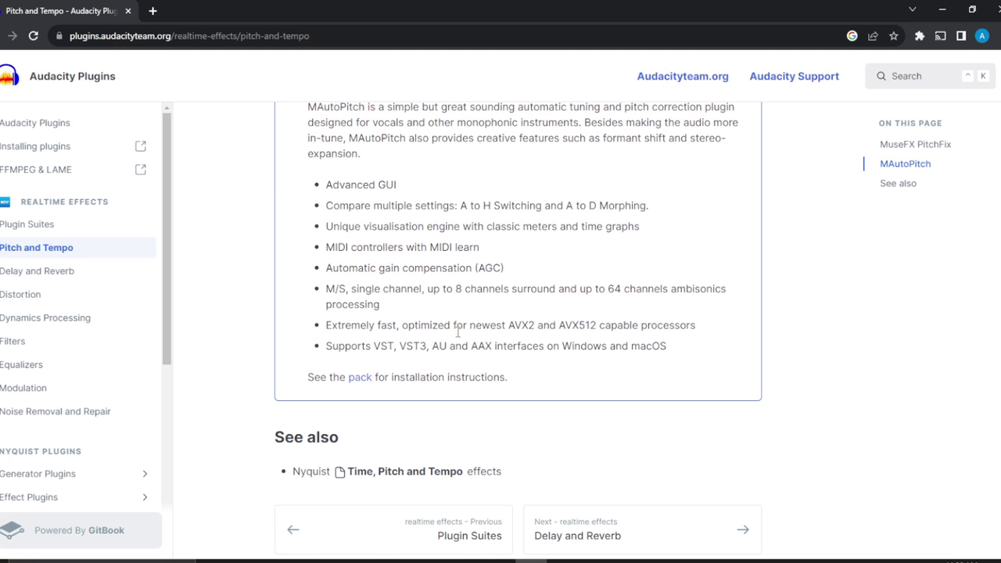
click(360, 378)
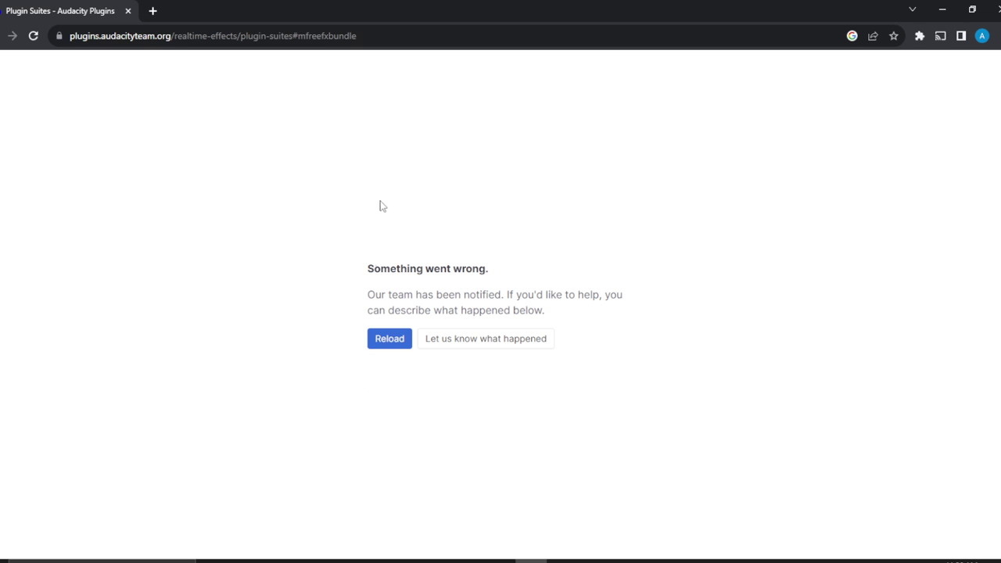
Step: Reload the Plugin Suites page that showed 'Something went wrong'
click(389, 341)
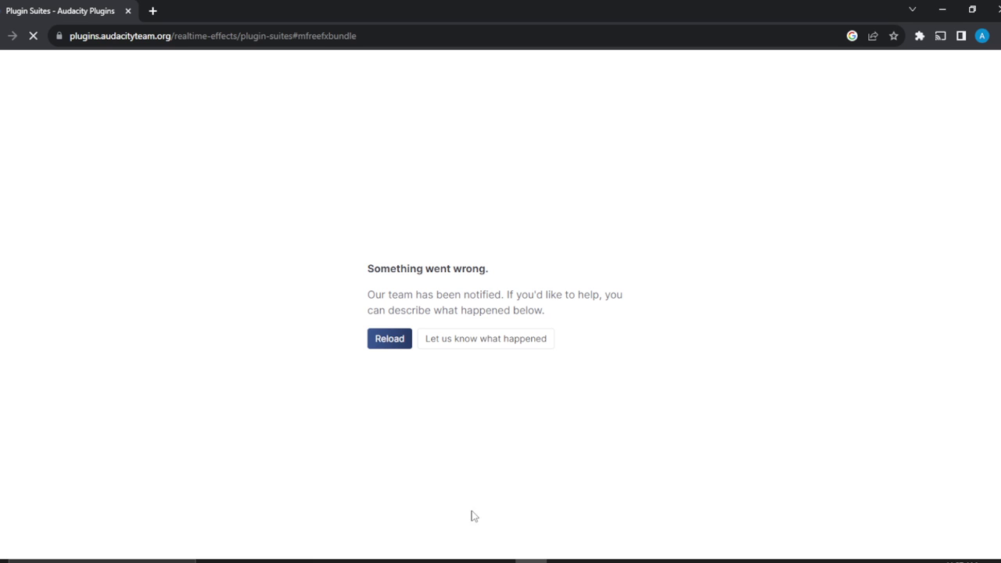
Step: Return to Audacity and close the Manage Plugins dialog
mouse_move(499, 561)
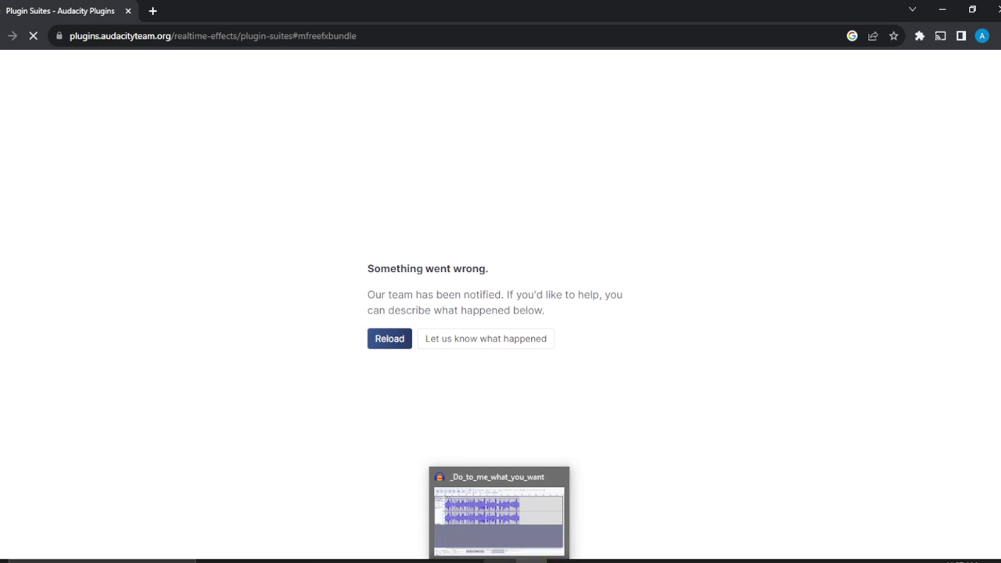
click(509, 541)
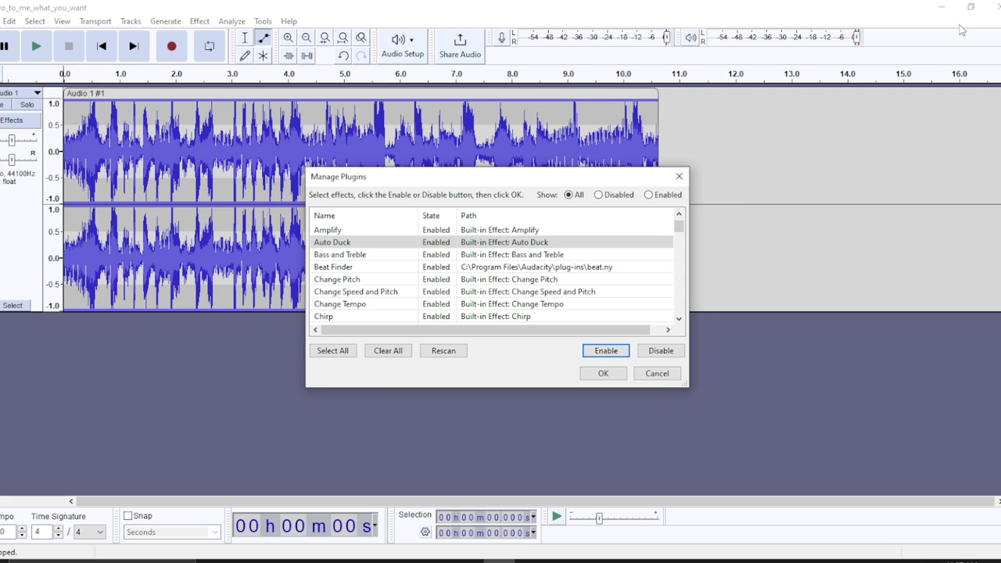
click(678, 179)
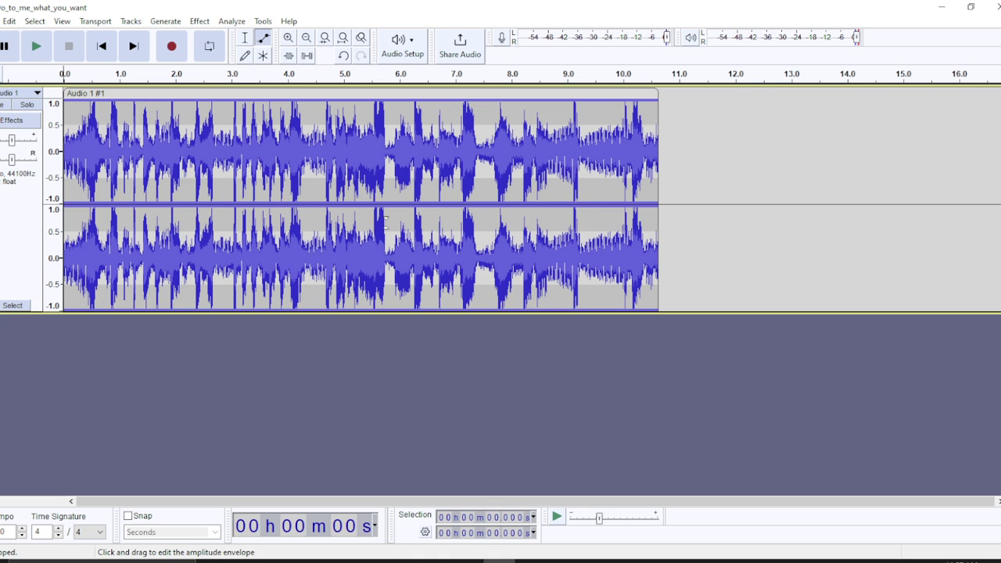
Step: Rescan plugins in the Plugin Manager so Adjustable Fade is listed, then return to the browser
click(200, 22)
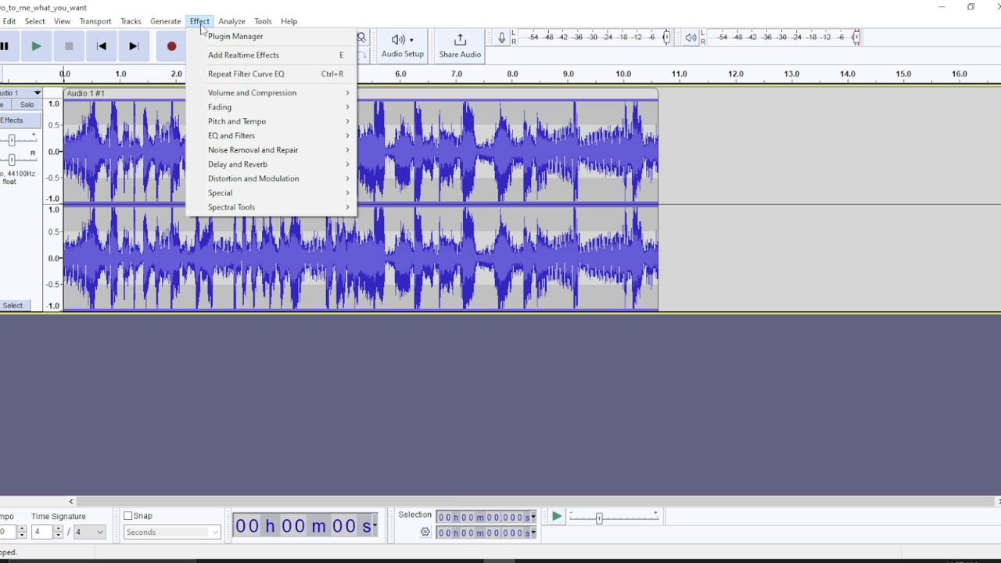
click(214, 36)
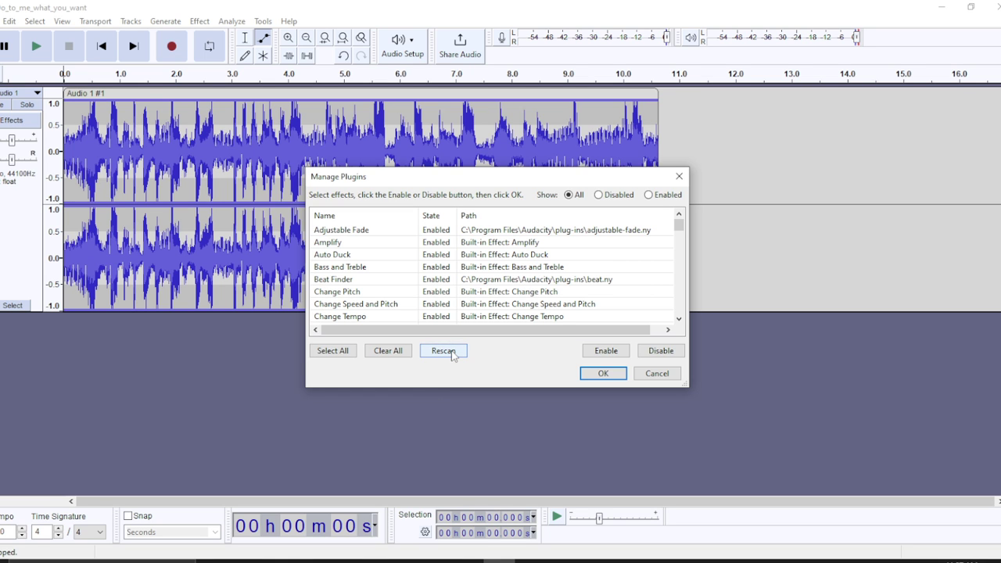
click(678, 176)
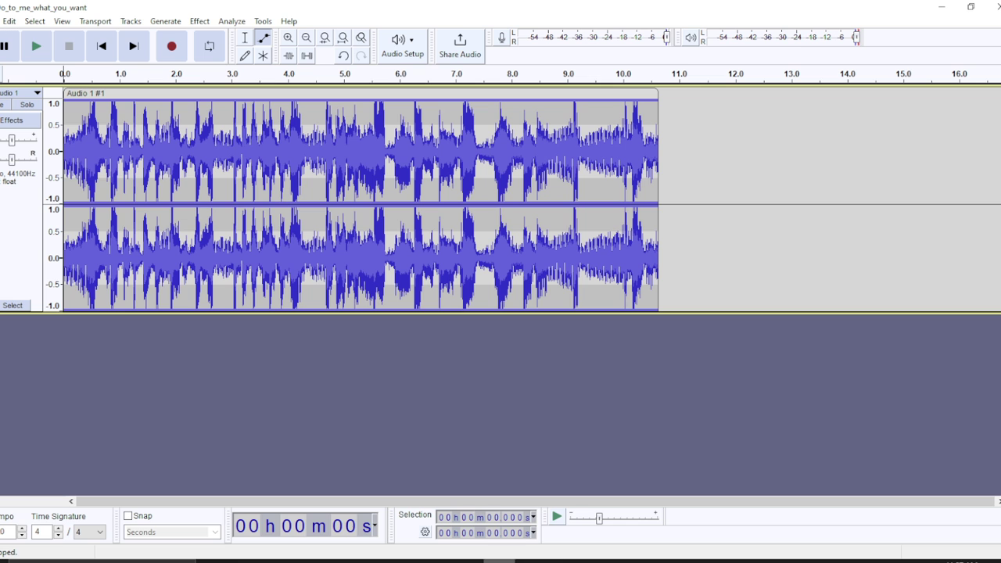
mouse_move(516, 561)
click(543, 522)
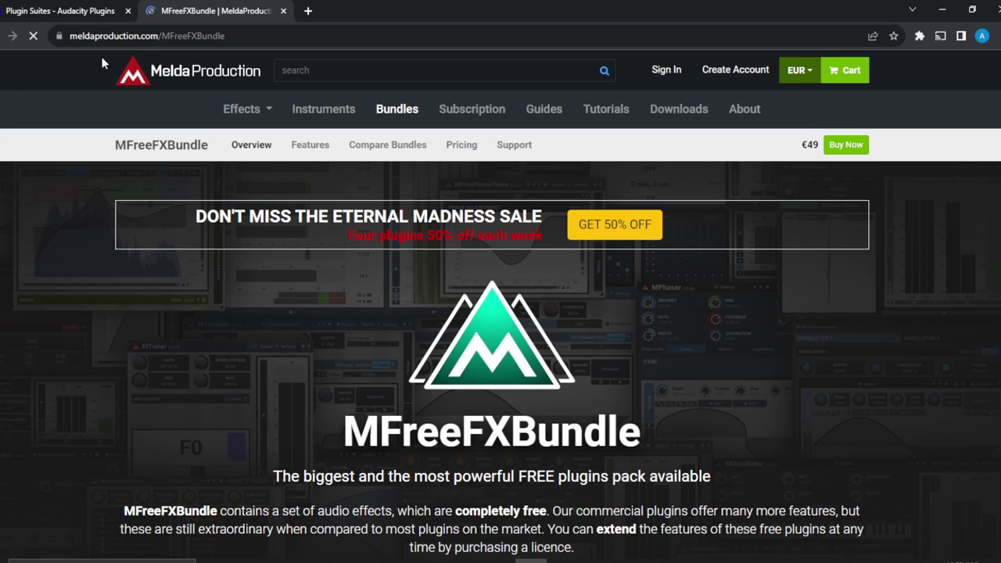
Step: Go back to the Plugin Suites tab and scroll down to the MFreeFXBundle entry
click(59, 9)
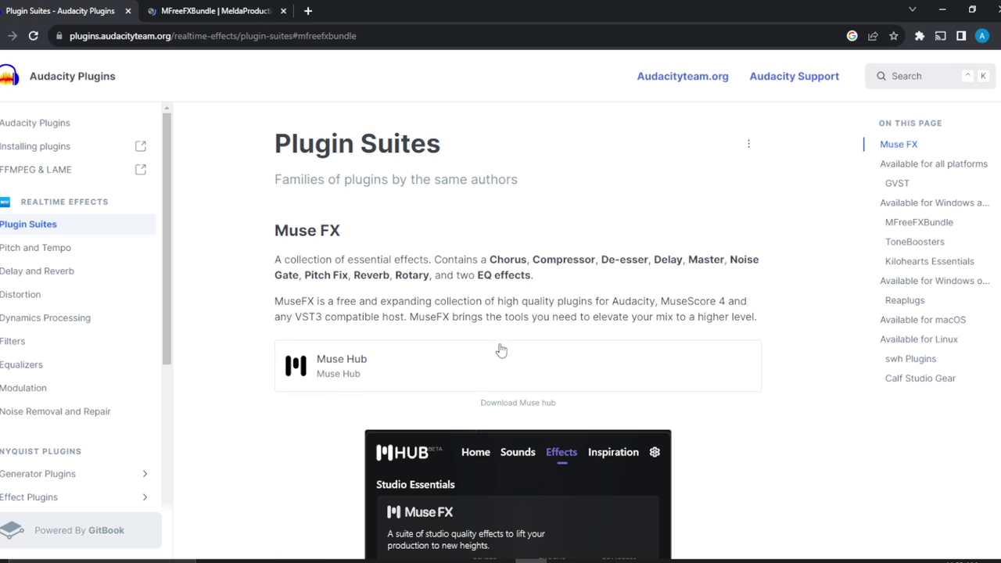
scroll(744, 234, down, 4)
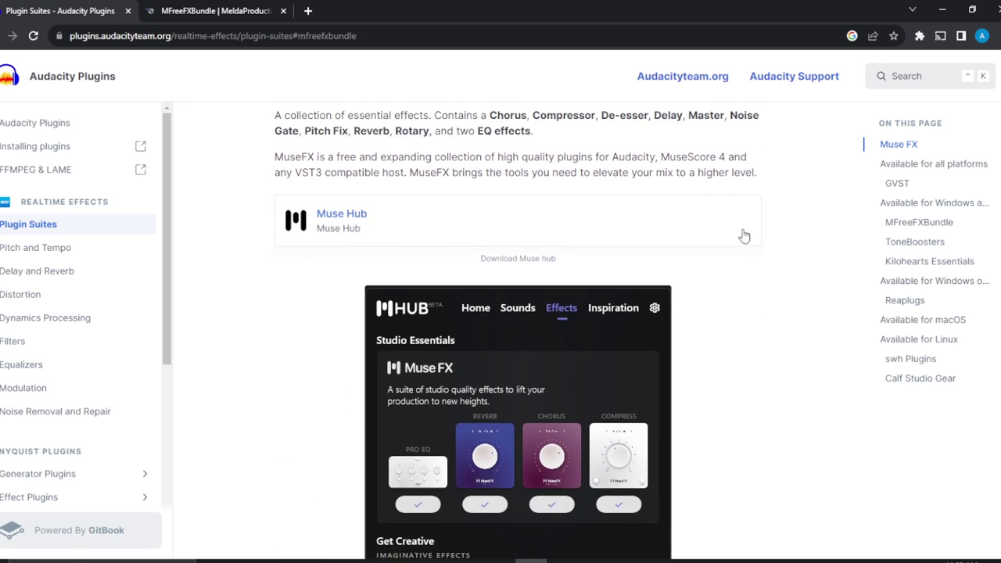
scroll(743, 235, down, 3)
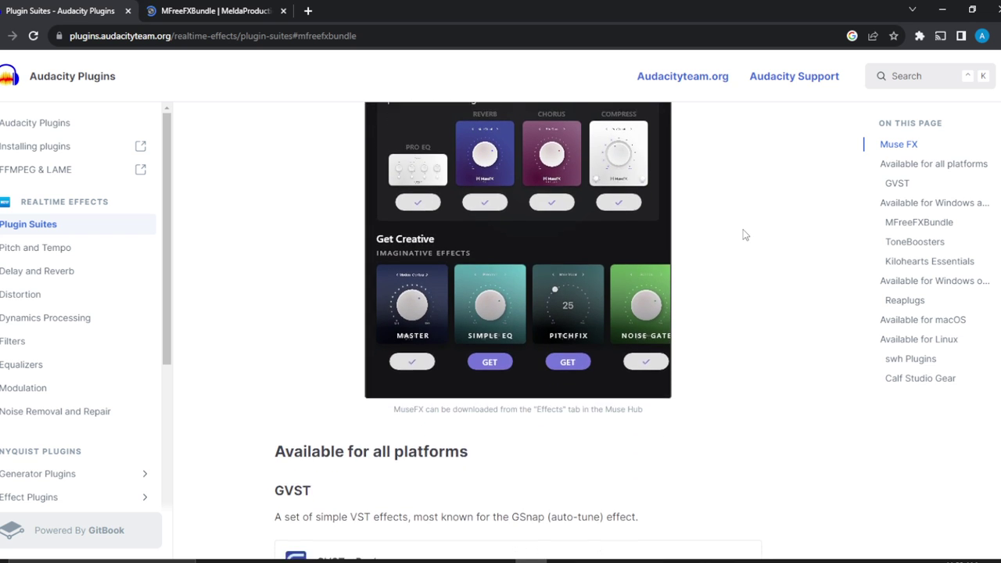
scroll(744, 235, down, 2)
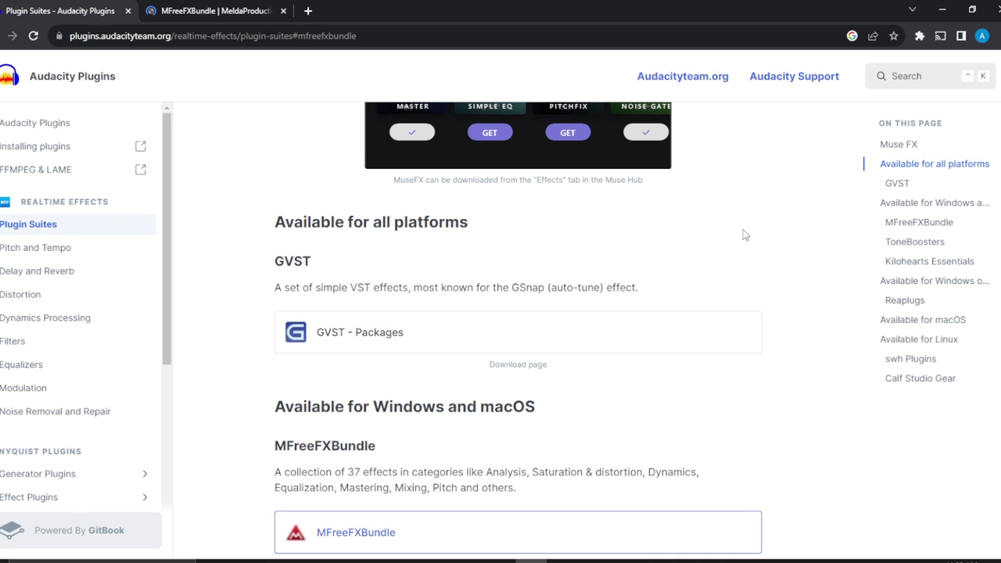
scroll(744, 235, down, 4)
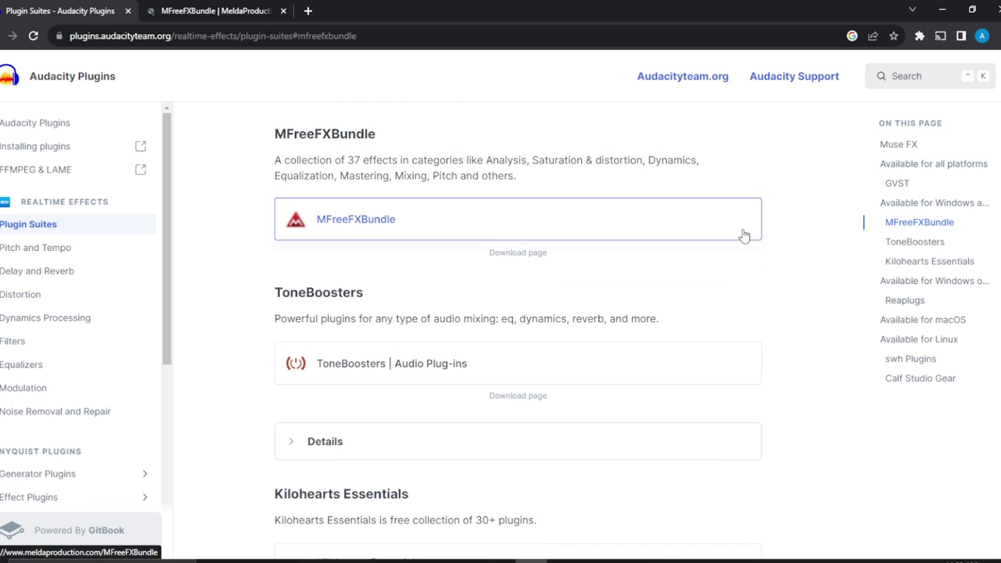